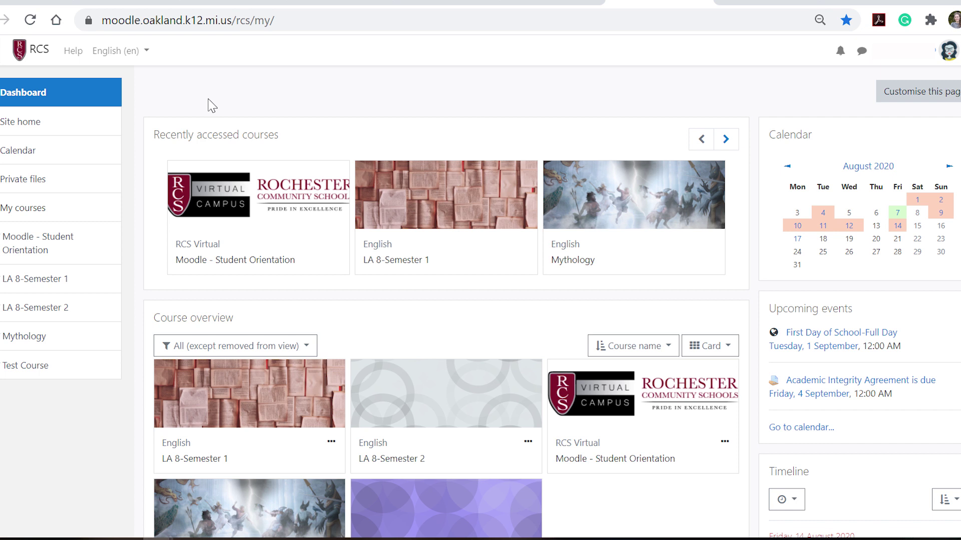
{"action": "scroll", "coordinate": [144, 152], "scroll_direction": "down", "scroll_amount": 2}
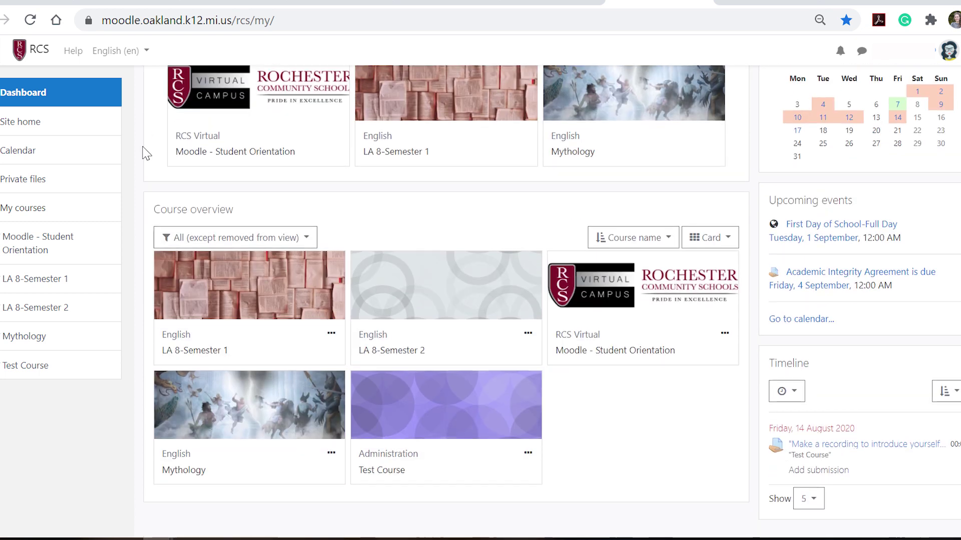
{"action": "scroll", "coordinate": [392, 215], "scroll_direction": "up", "scroll_amount": 2}
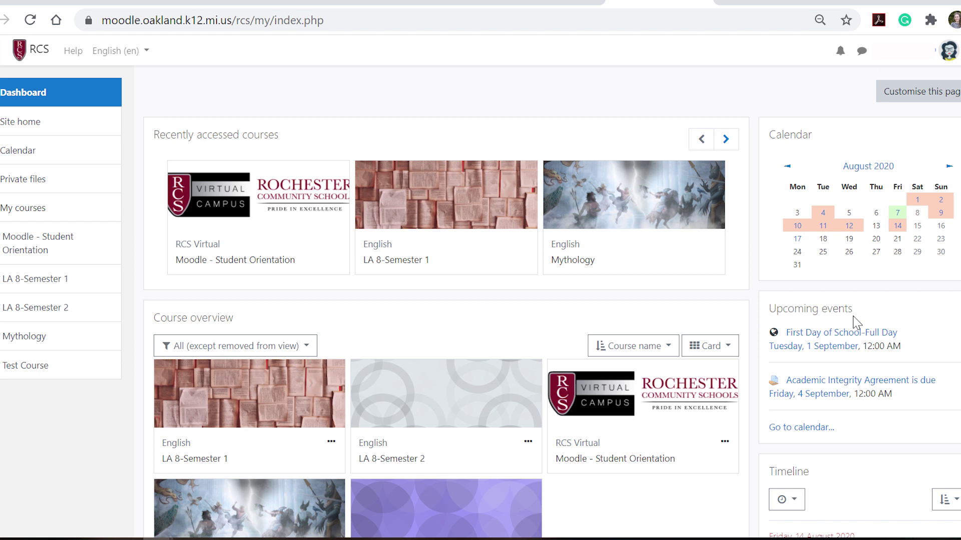
{"action": "scroll", "coordinate": [877, 328], "scroll_direction": "down", "scroll_amount": 4}
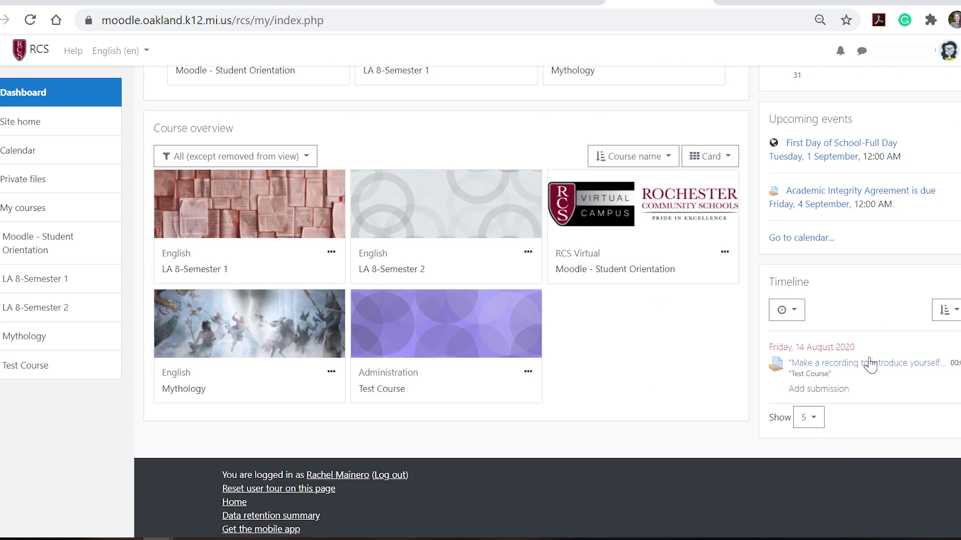
{"action": "left_click", "coordinate": [794, 315]}
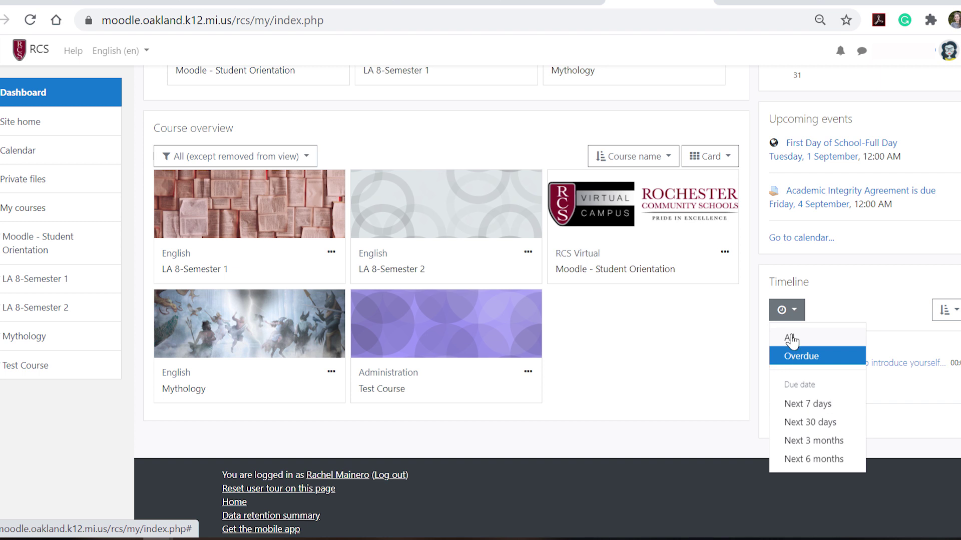
{"action": "scroll", "coordinate": [735, 302], "scroll_direction": "up", "scroll_amount": 4}
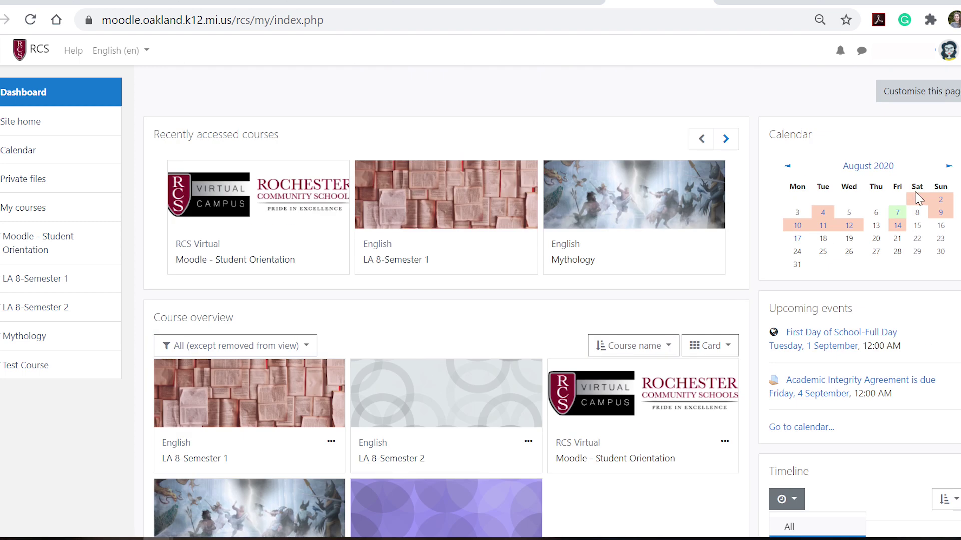
{"action": "key", "text": "Escape"}
Open the August 2020 month calendar and scroll through its listed course events
{"action": "left_click", "coordinate": [884, 167]}
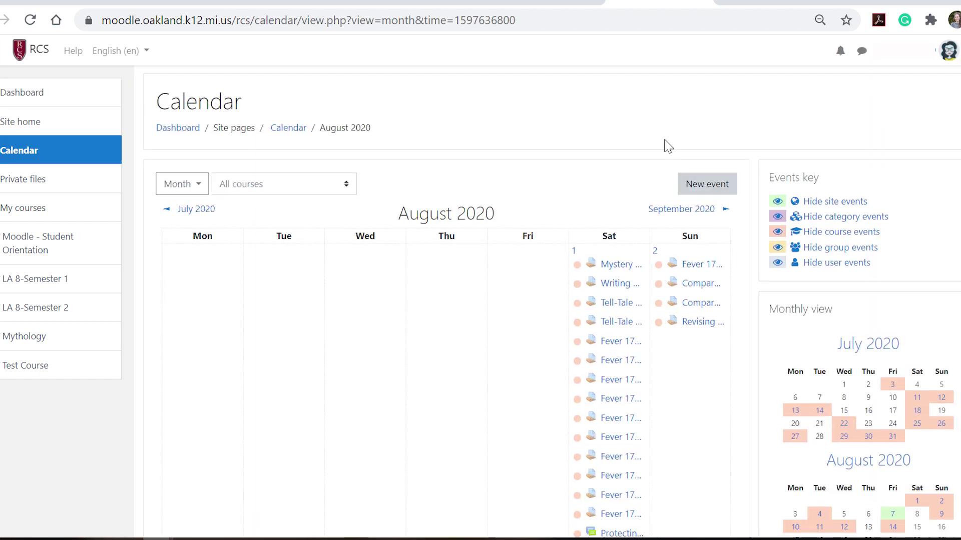
{"action": "scroll", "coordinate": [668, 147], "scroll_direction": "down", "scroll_amount": 3}
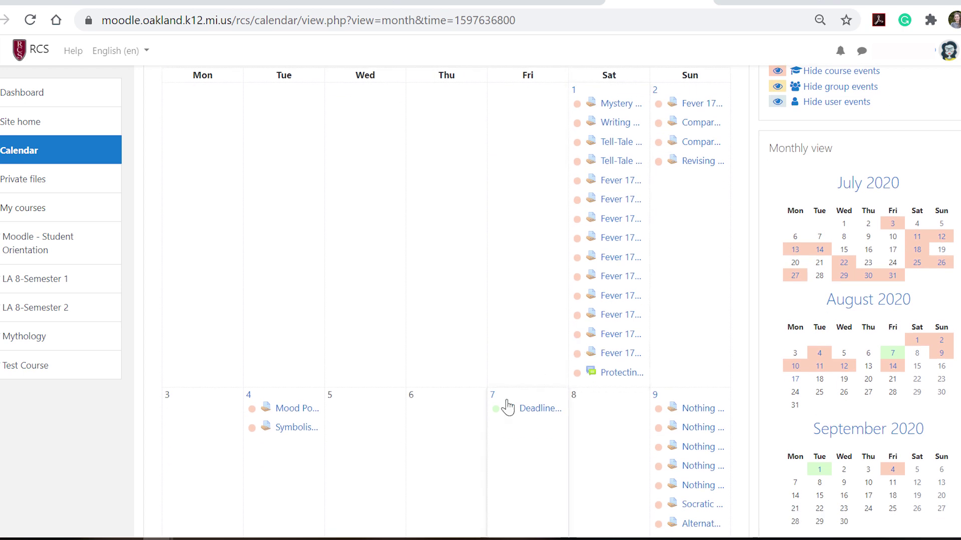
{"action": "scroll", "coordinate": [610, 429], "scroll_direction": "up", "scroll_amount": 3}
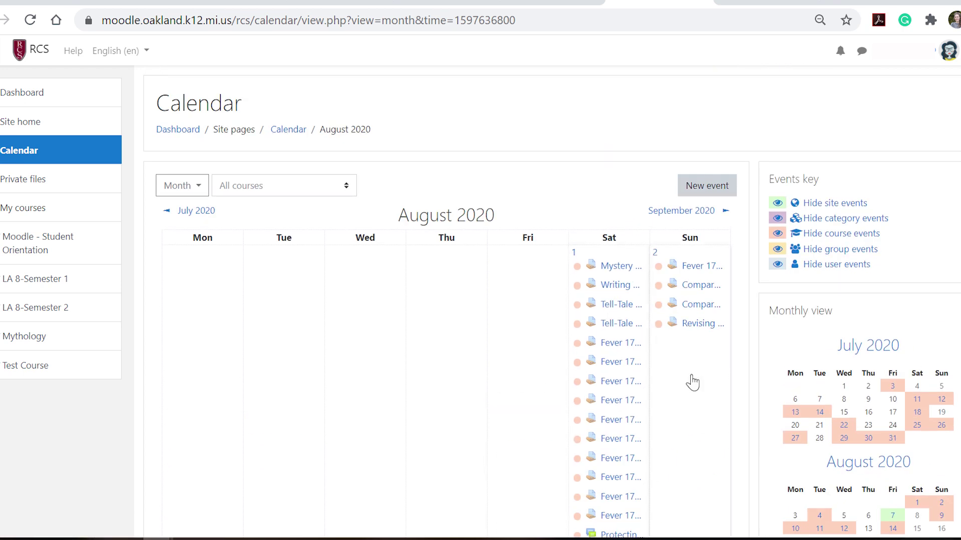
Go back to the Dashboard and open your own profile from the avatar menu
{"action": "left_click", "coordinate": [108, 124]}
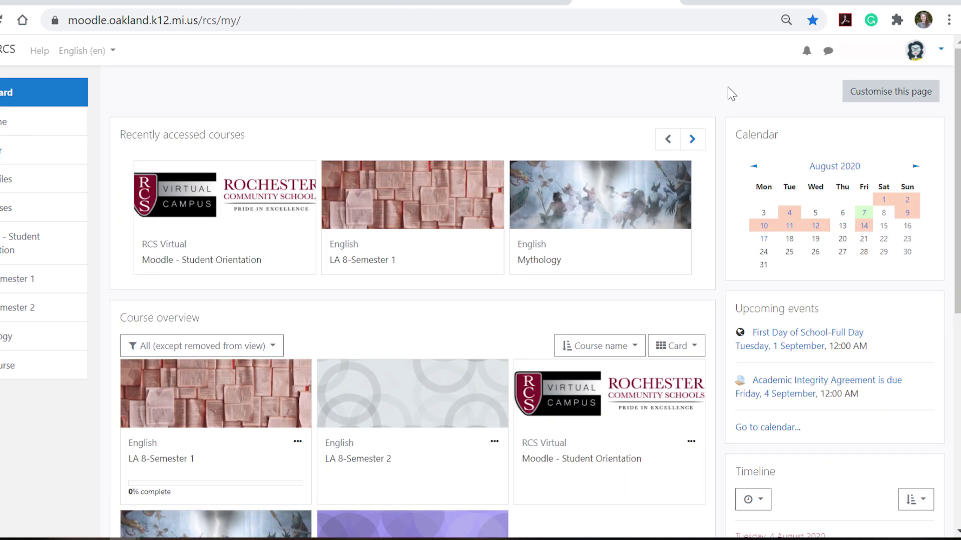
{"action": "left_click", "coordinate": [942, 50]}
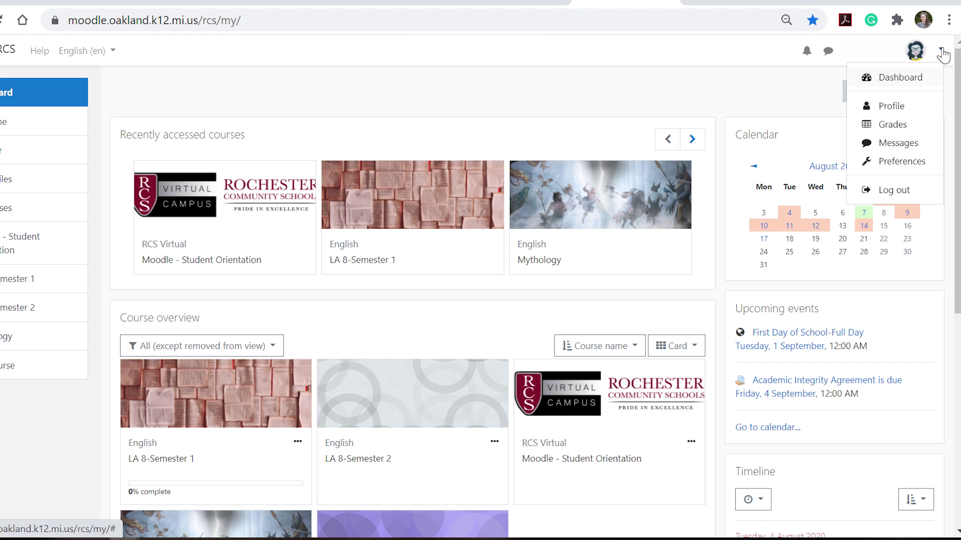
{"action": "left_click", "coordinate": [941, 50]}
{"action": "left_click", "coordinate": [941, 50]}
{"action": "left_click", "coordinate": [891, 106]}
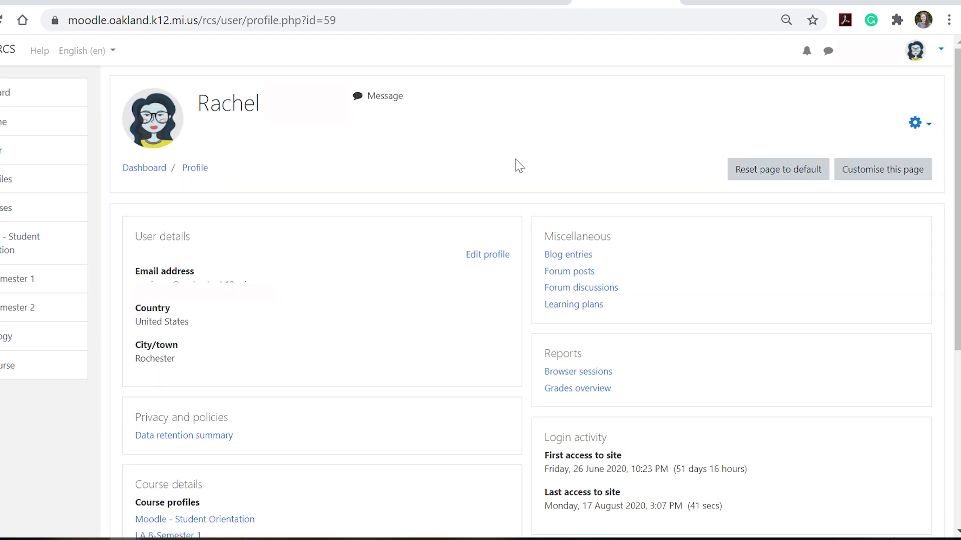
Open Edit profile and preview the New picture file picker, closing it without choosing a file
{"action": "left_click", "coordinate": [919, 129]}
{"action": "left_click", "coordinate": [872, 144]}
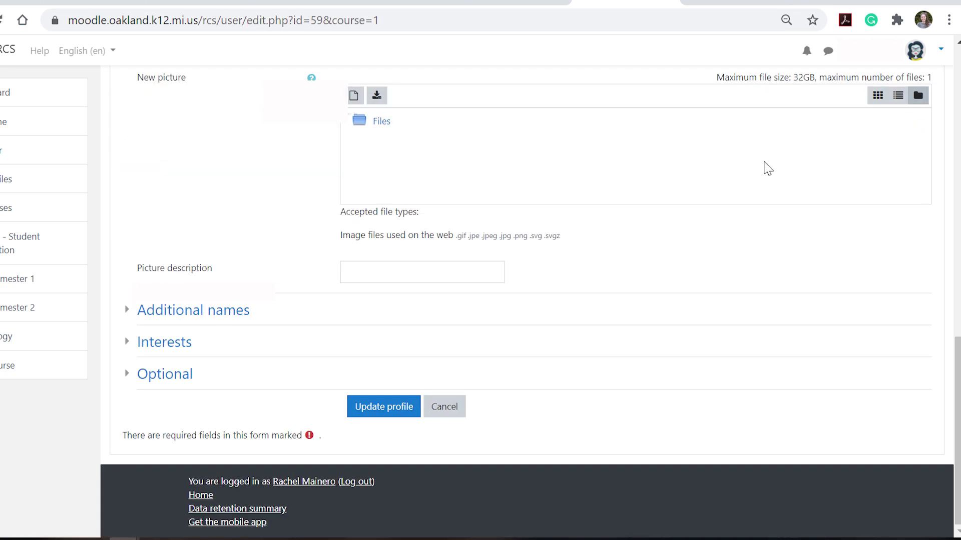
{"action": "scroll", "coordinate": [768, 169], "scroll_direction": "up", "scroll_amount": 3}
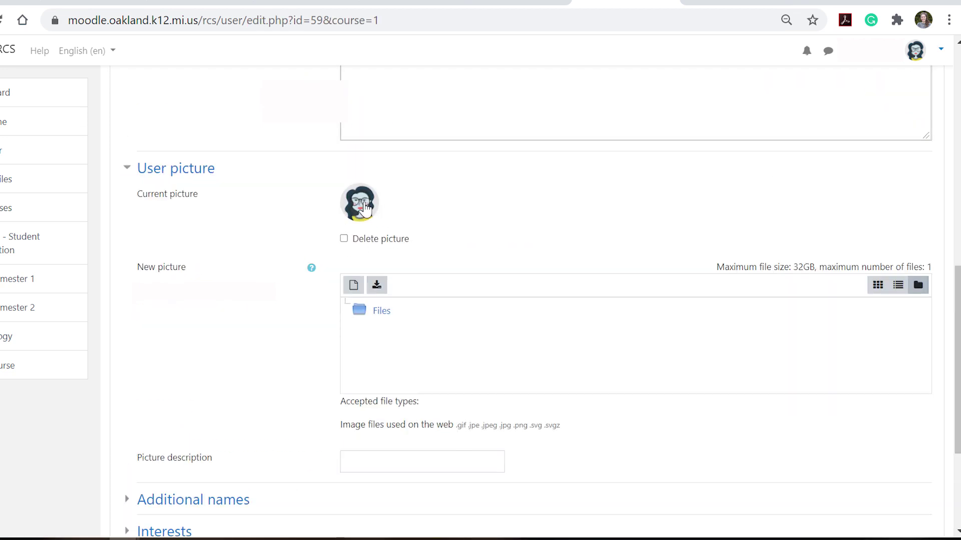
{"action": "left_click", "coordinate": [355, 295]}
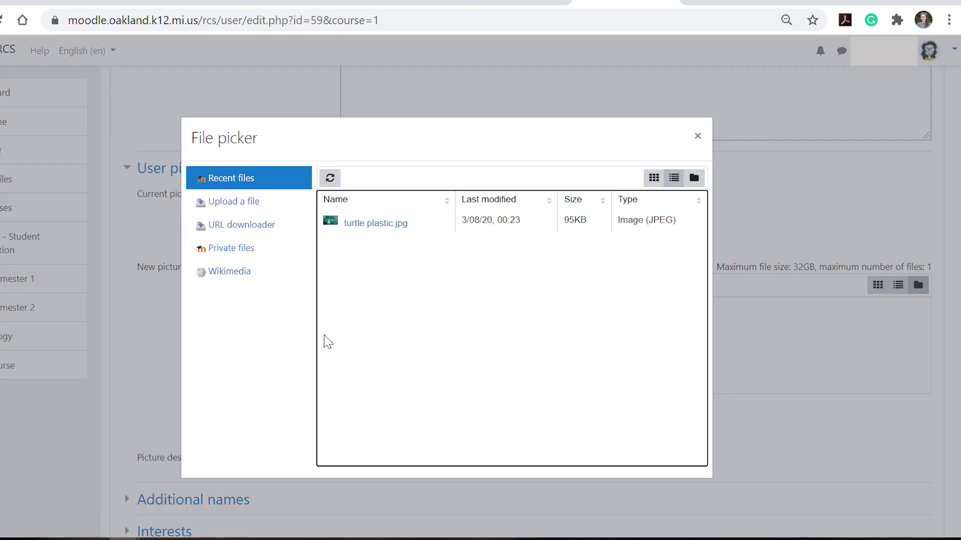
{"action": "left_click", "coordinate": [697, 135]}
Save the profile unchanged with Update profile and return to the Dashboard
{"action": "scroll", "coordinate": [695, 220], "scroll_direction": "down", "scroll_amount": 2}
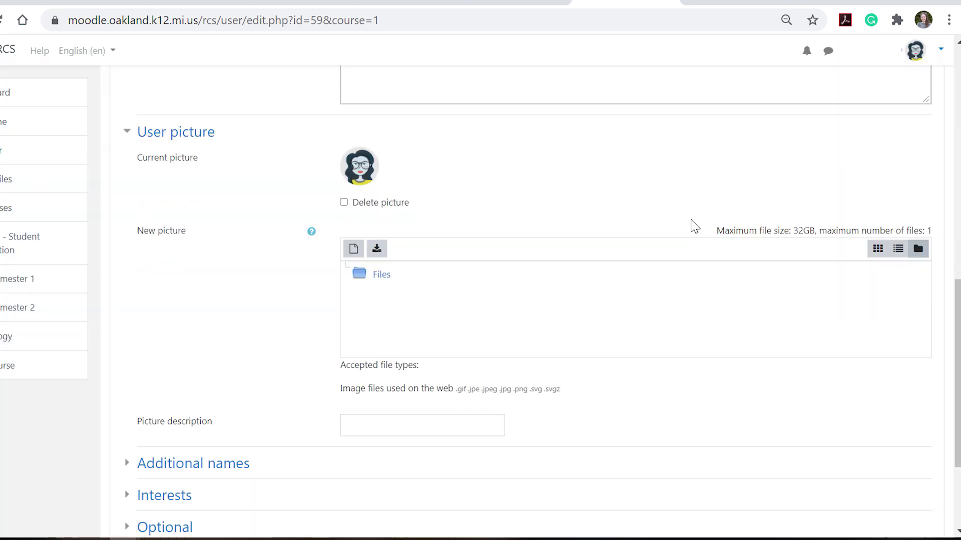
{"action": "scroll", "coordinate": [693, 225], "scroll_direction": "down", "scroll_amount": 3}
{"action": "left_click", "coordinate": [368, 405]}
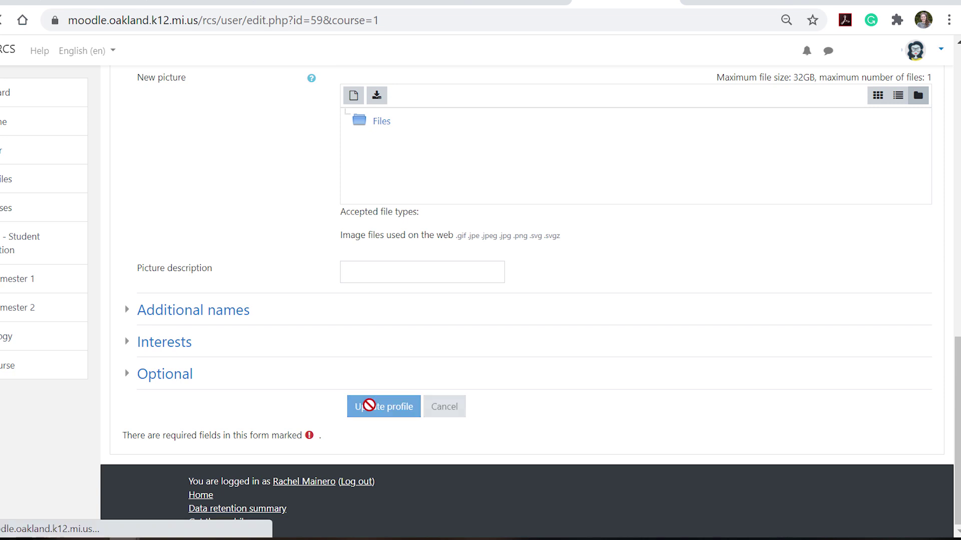
{"action": "left_click", "coordinate": [30, 95]}
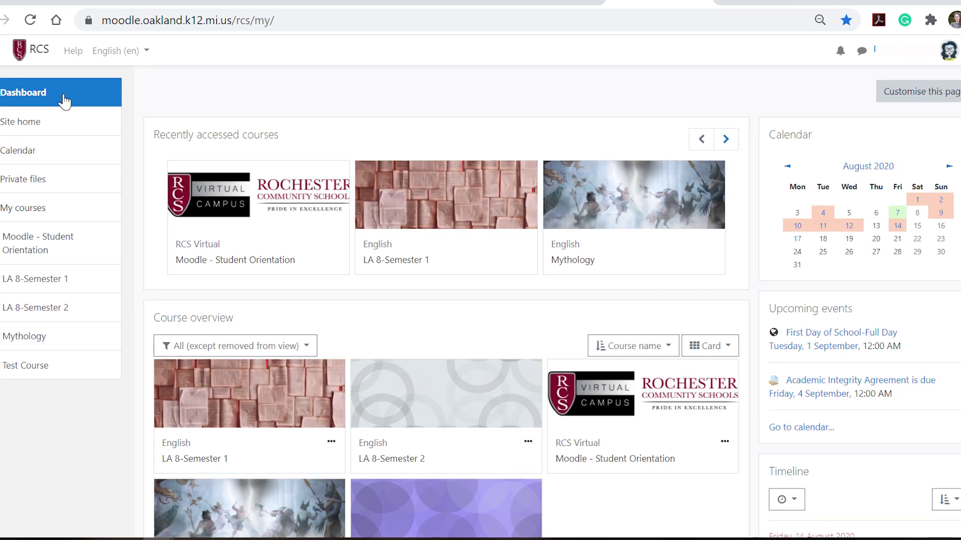
Open the LA 8-Semester 1 course and view its Compass Points discussion forum
{"action": "left_click", "coordinate": [255, 387]}
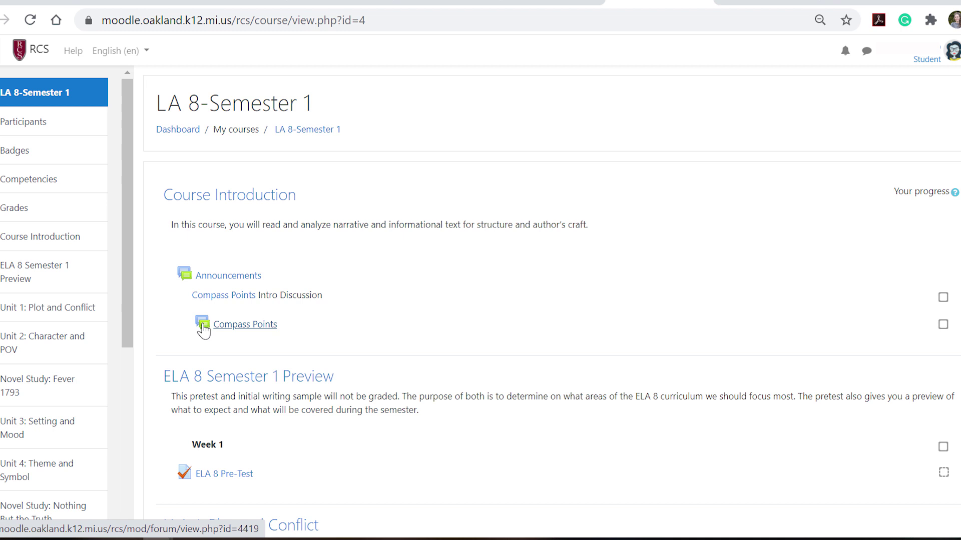
{"action": "left_click", "coordinate": [262, 326]}
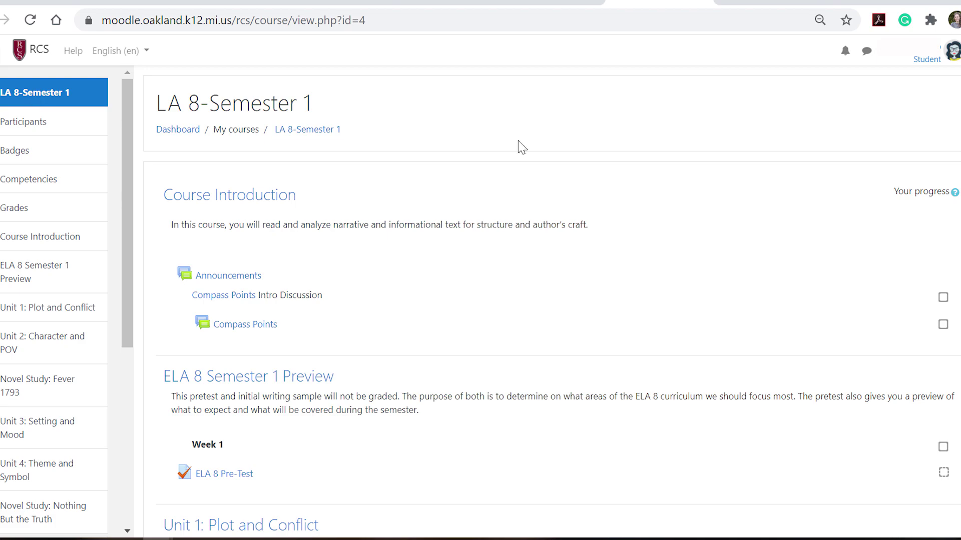
Return to the Dashboard and open the Moodle - Student Orientation course
{"action": "left_click", "coordinate": [183, 132]}
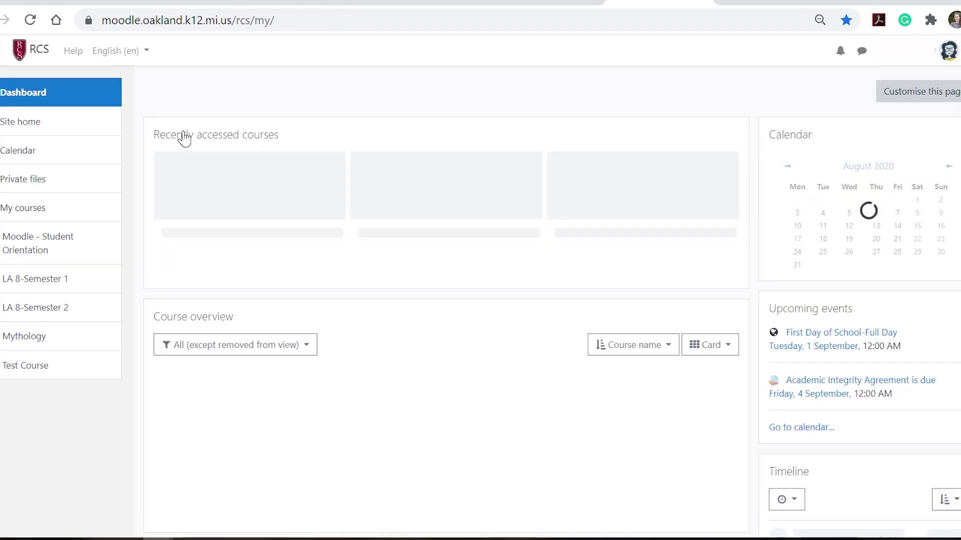
{"action": "scroll", "coordinate": [393, 277], "scroll_direction": "down", "scroll_amount": 2}
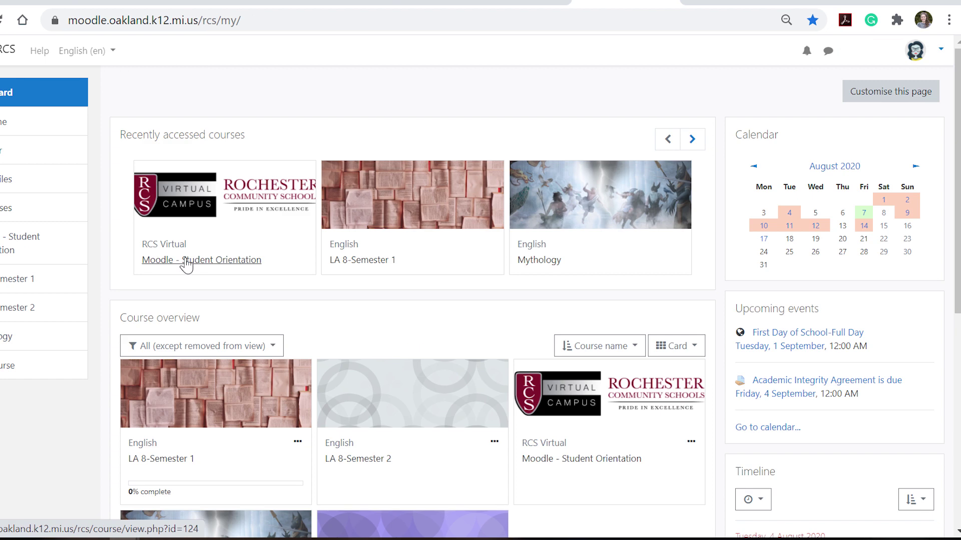
{"action": "left_click", "coordinate": [202, 261]}
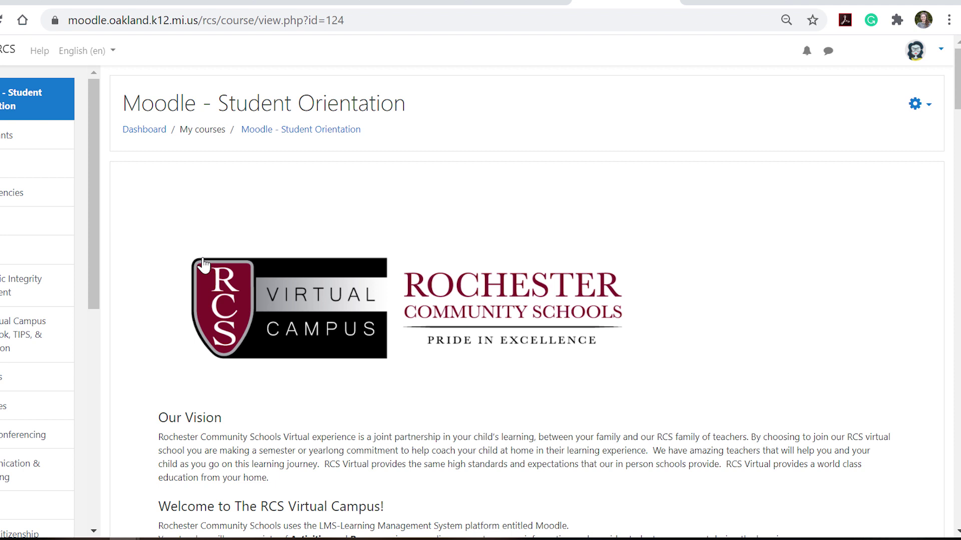
Scroll down through the Student Orientation course page below the RCS Virtual Campus banner
{"action": "scroll", "coordinate": [202, 261], "scroll_direction": "down", "scroll_amount": 15}
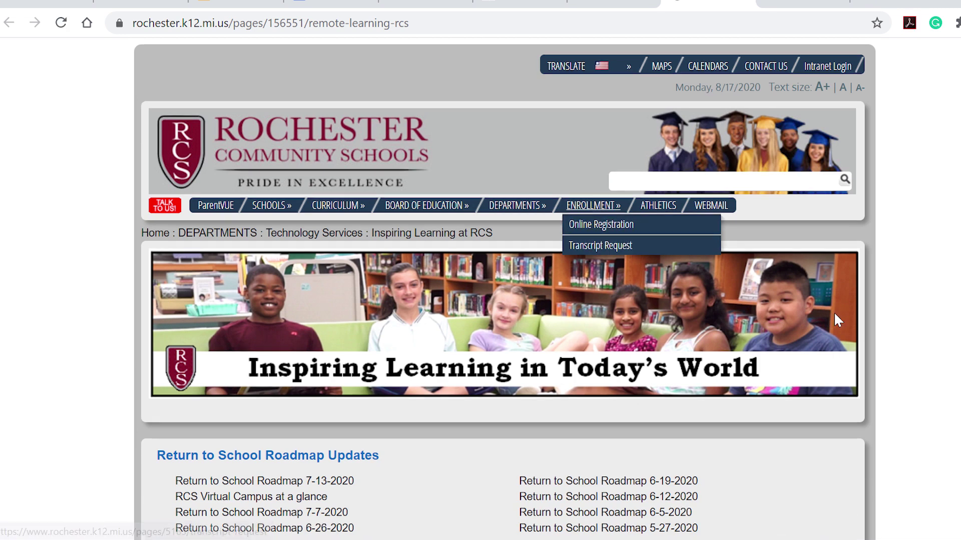
Preview the Remote Learning Support form from Contact Us, close it, and scroll to Web Link Resources
{"action": "scroll", "coordinate": [836, 318], "scroll_direction": "down", "scroll_amount": 15}
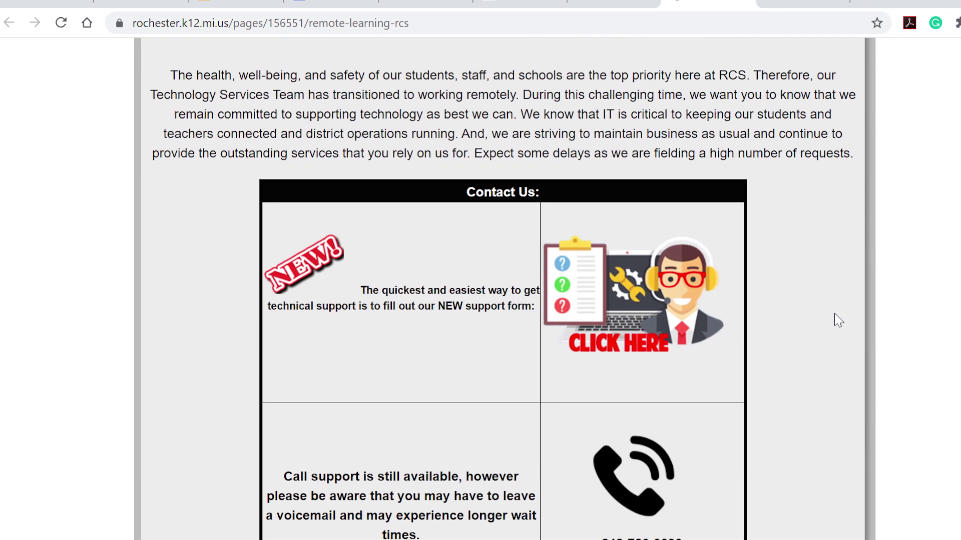
{"action": "left_click", "coordinate": [690, 340]}
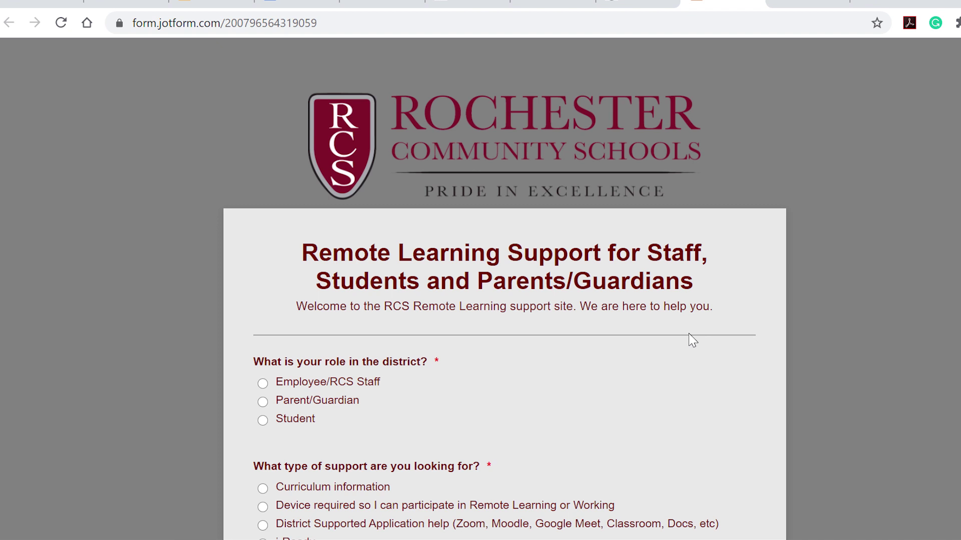
{"action": "left_click", "coordinate": [758, 3]}
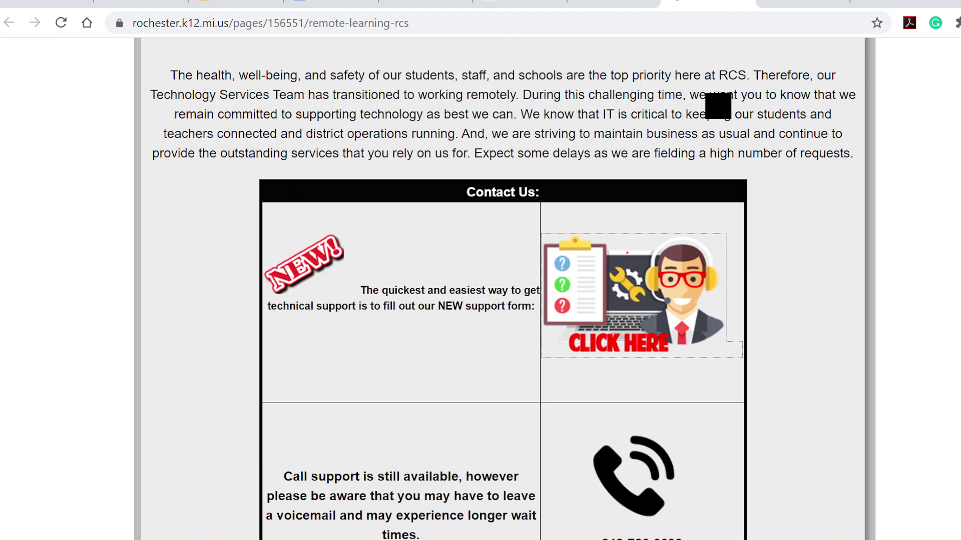
{"action": "scroll", "coordinate": [718, 105], "scroll_direction": "down", "scroll_amount": 10}
{"action": "scroll", "coordinate": [718, 105], "scroll_direction": "down", "scroll_amount": 2}
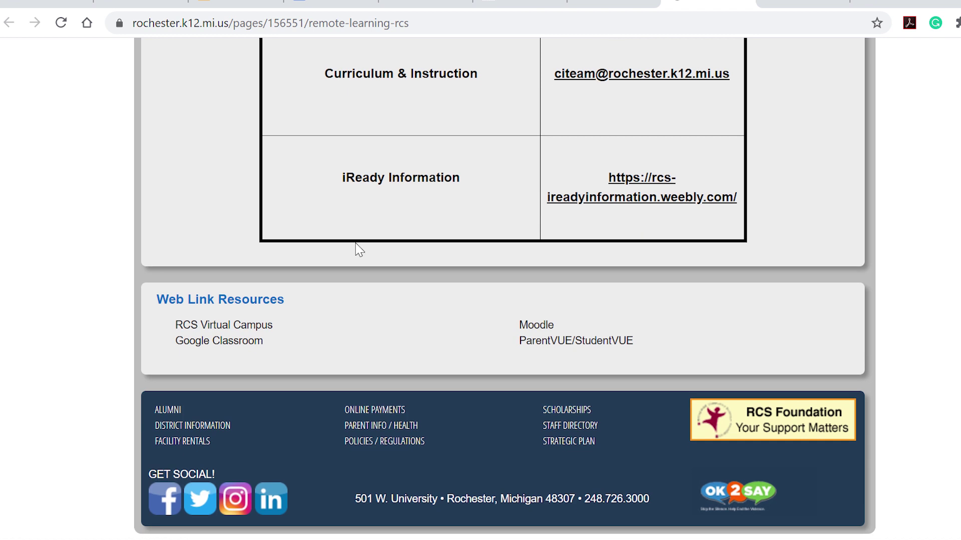